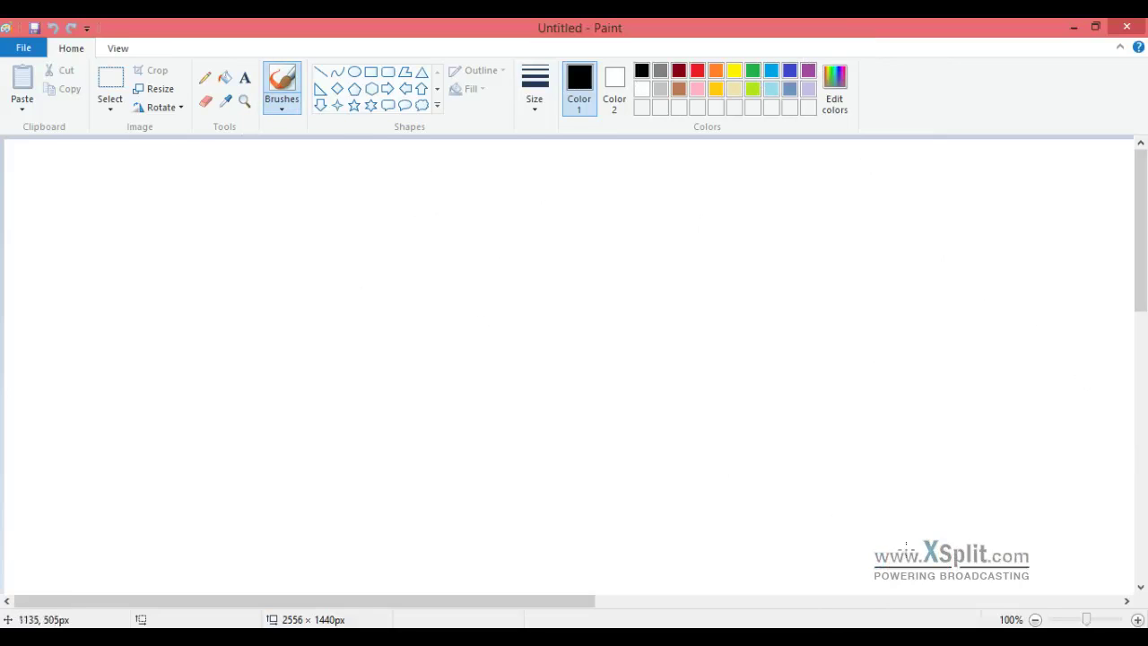
# Zoom out to 25% and widen the blank canvas to 2616 × 1440 px.
pyautogui.click(1035, 618)
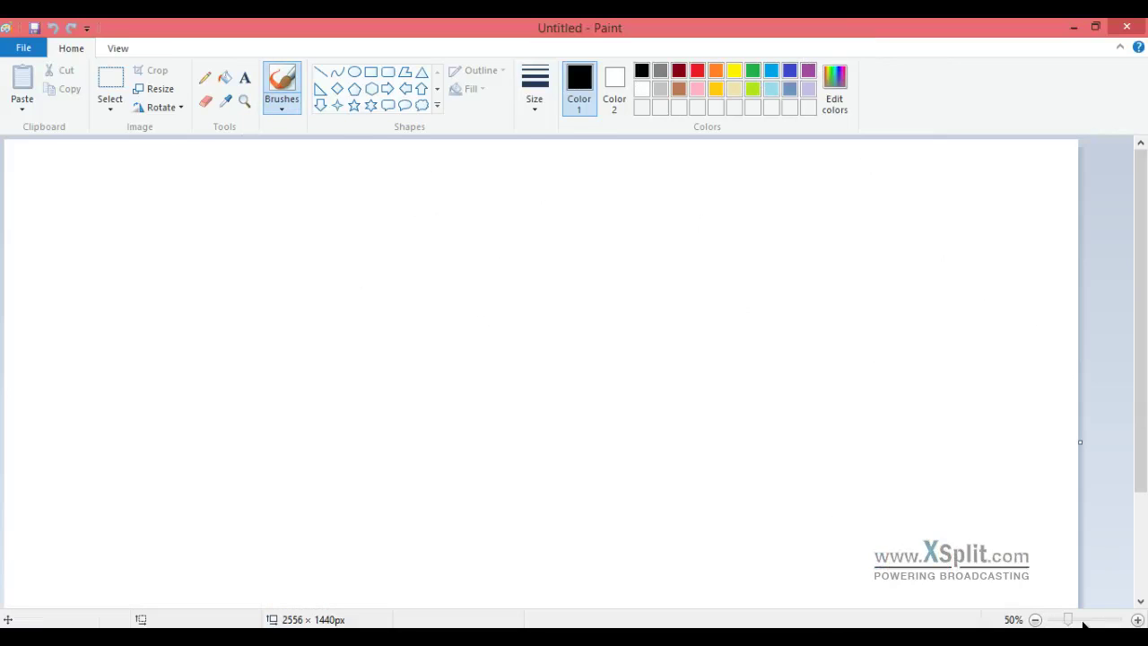
pyautogui.moveTo(1075, 622); pyautogui.dragTo(1063, 624)
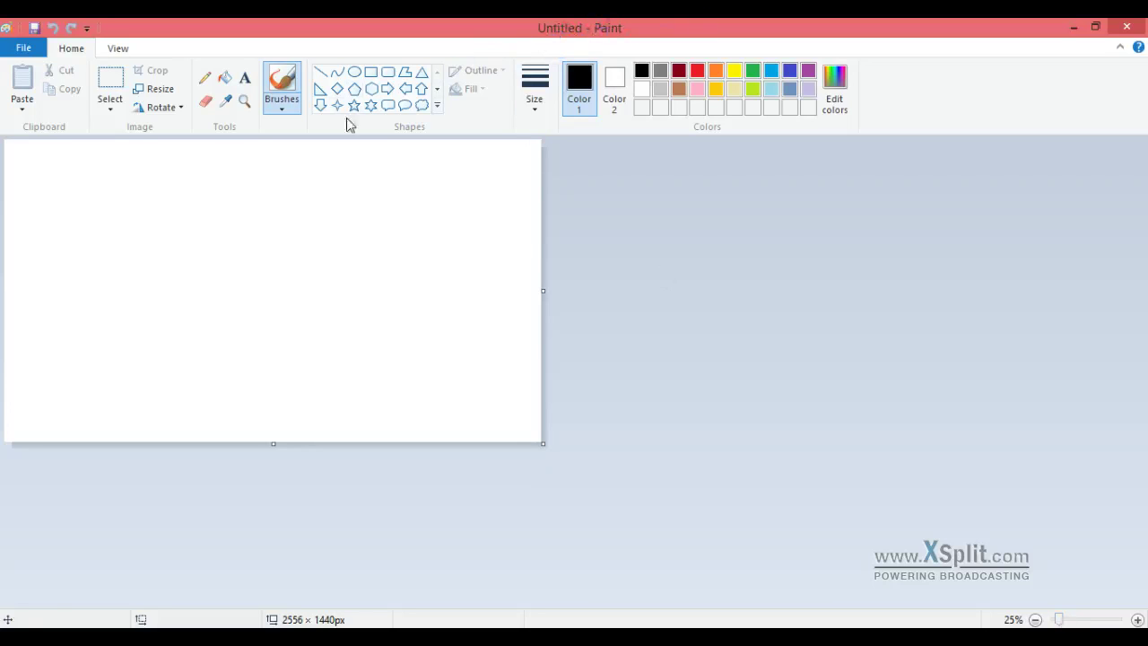
pyautogui.moveTo(542, 291); pyautogui.dragTo(553, 290)
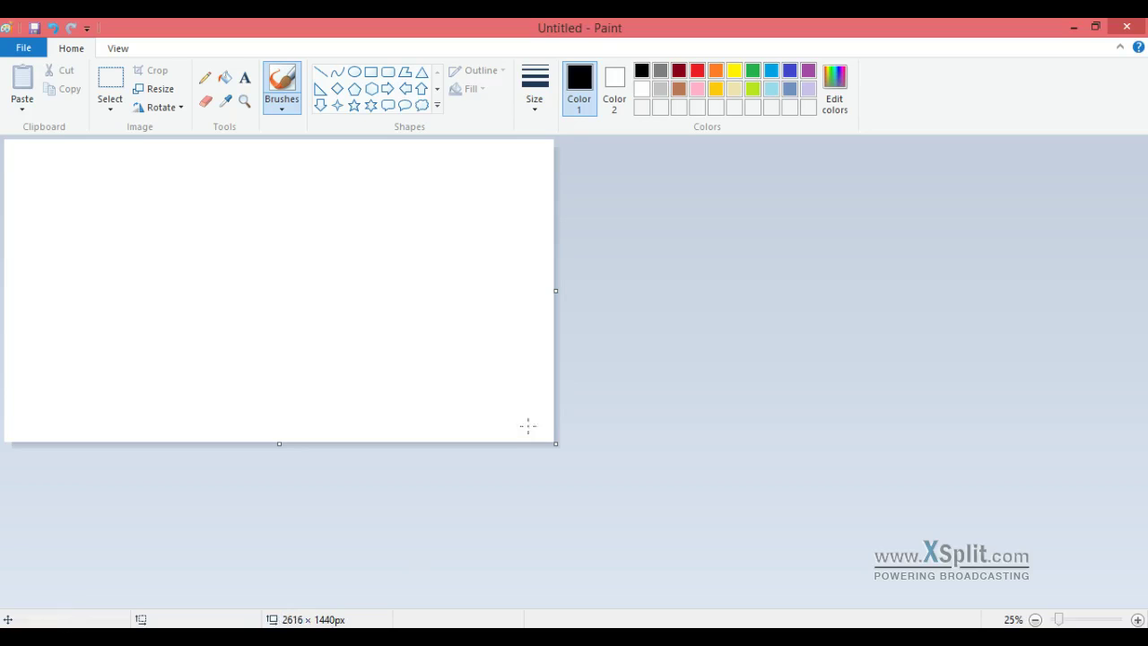
# Fill the whole canvas dark red.
pyautogui.click(228, 78)
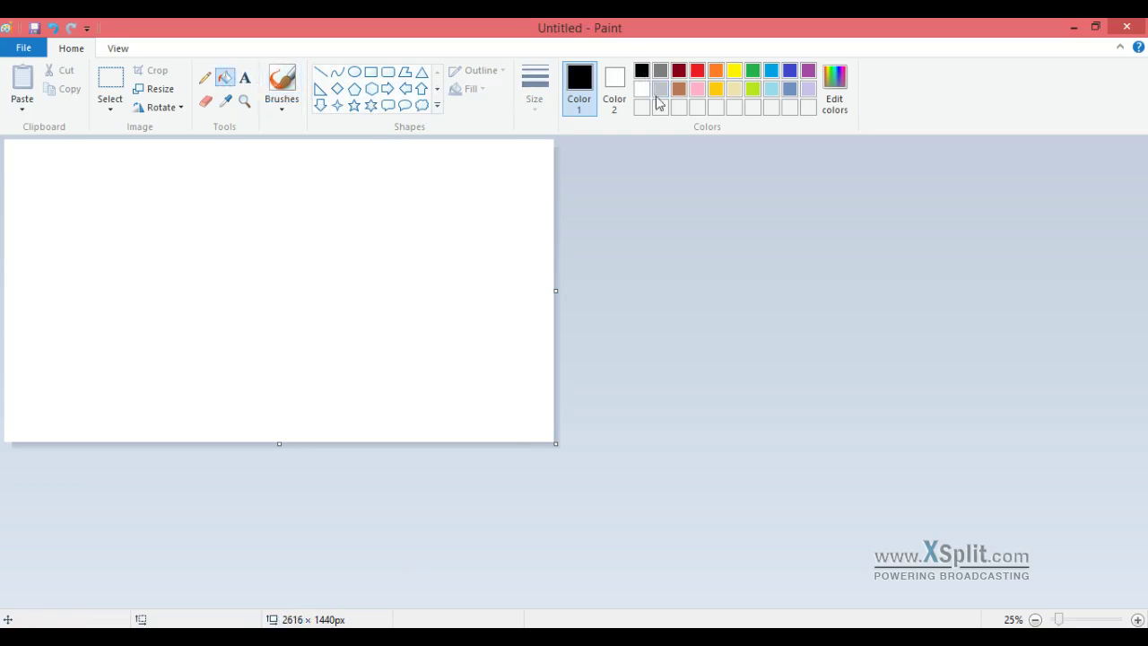
pyautogui.click(683, 74)
pyautogui.click(305, 227)
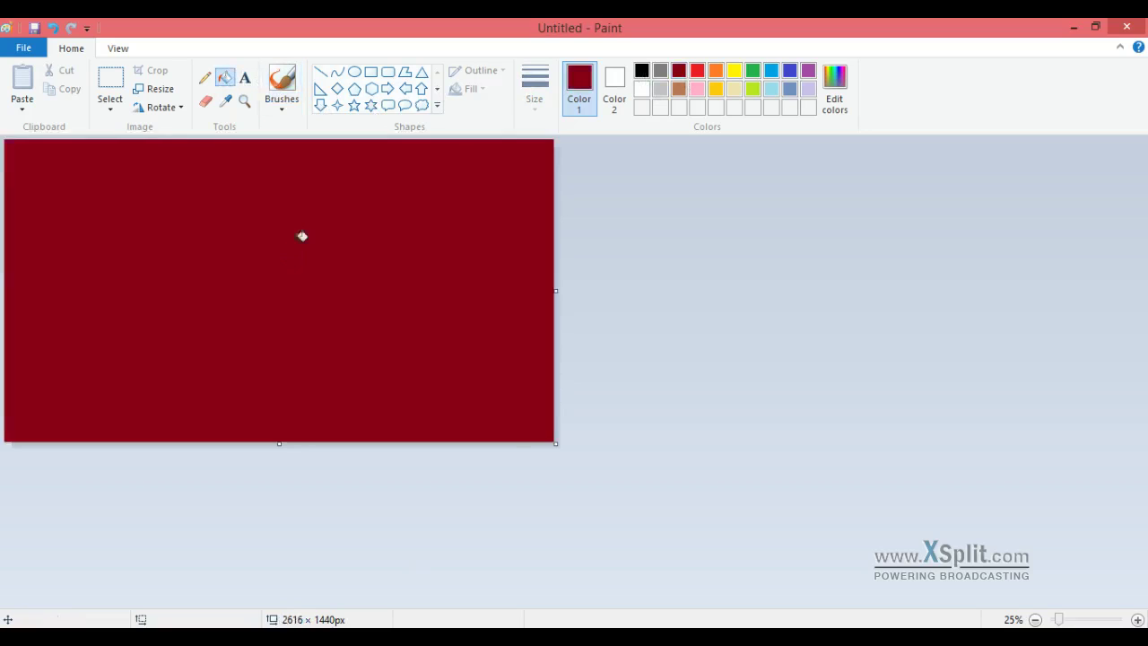
# Draw several white hexagon outlines across the canvas: centre, flat, tall, narrow and wide.
pyautogui.click(643, 91)
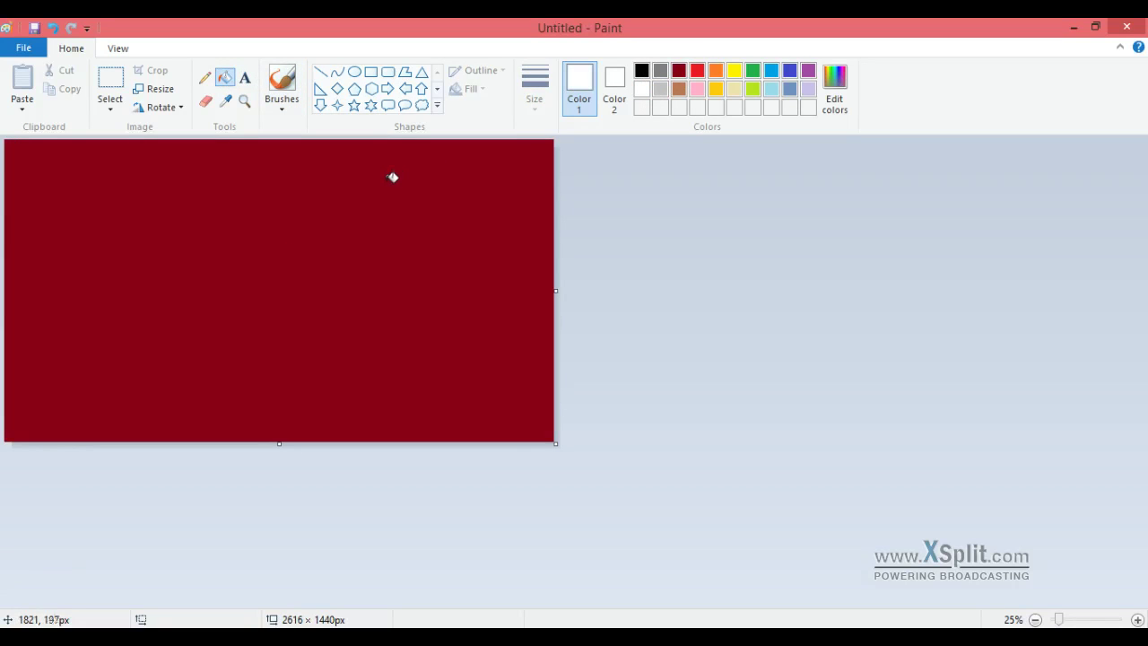
pyautogui.click(372, 89)
pyautogui.moveTo(240, 211); pyautogui.dragTo(385, 345)
pyautogui.moveTo(548, 191); pyautogui.dragTo(396, 254)
pyautogui.moveTo(153, 180); pyautogui.dragTo(29, 389)
pyautogui.click(186, 211)
pyautogui.moveTo(179, 204); pyautogui.dragTo(230, 364)
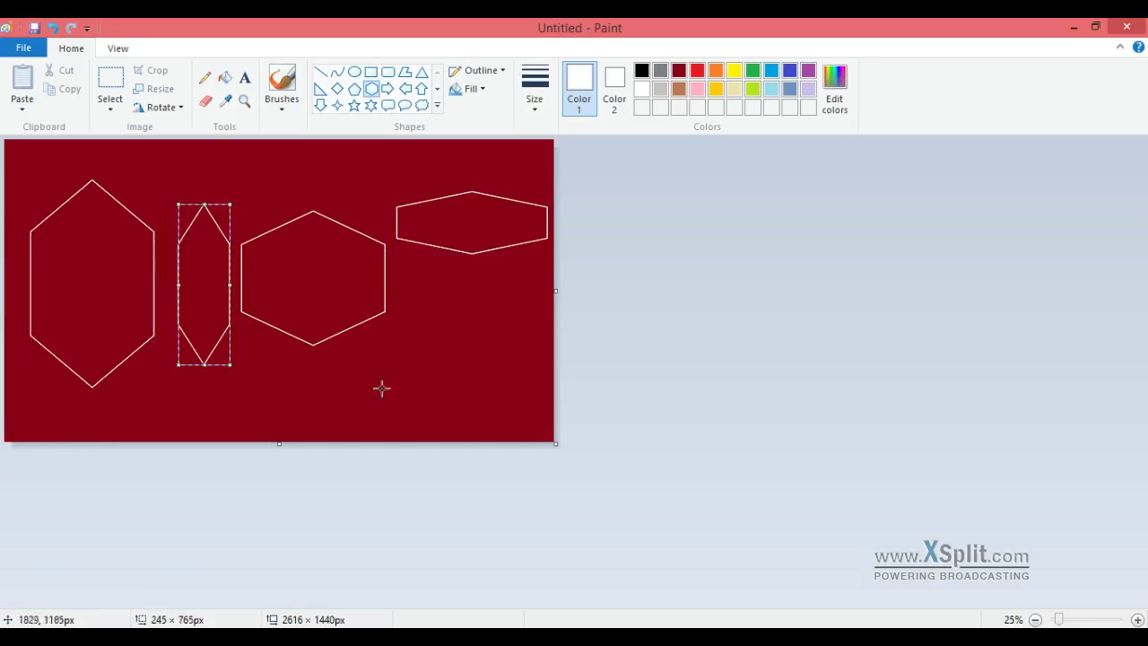
pyautogui.moveTo(534, 296); pyautogui.dragTo(45, 182)
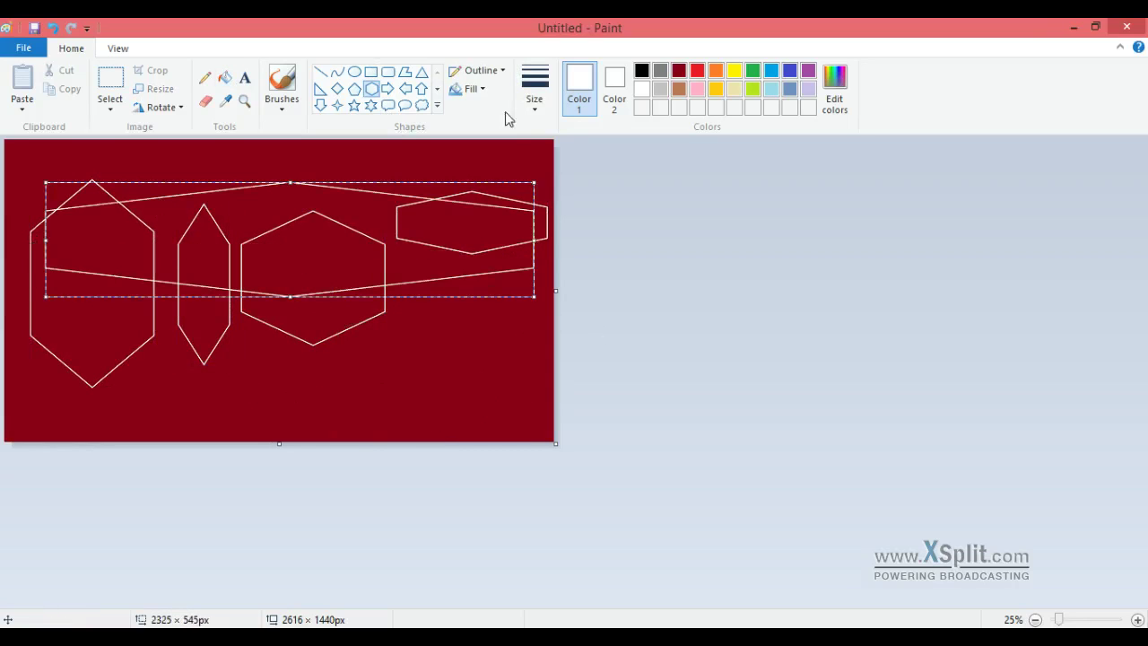
# Add a large white oval callout and a large right triangle over the right half.
pyautogui.click(405, 105)
pyautogui.moveTo(493, 184); pyautogui.dragTo(36, 439)
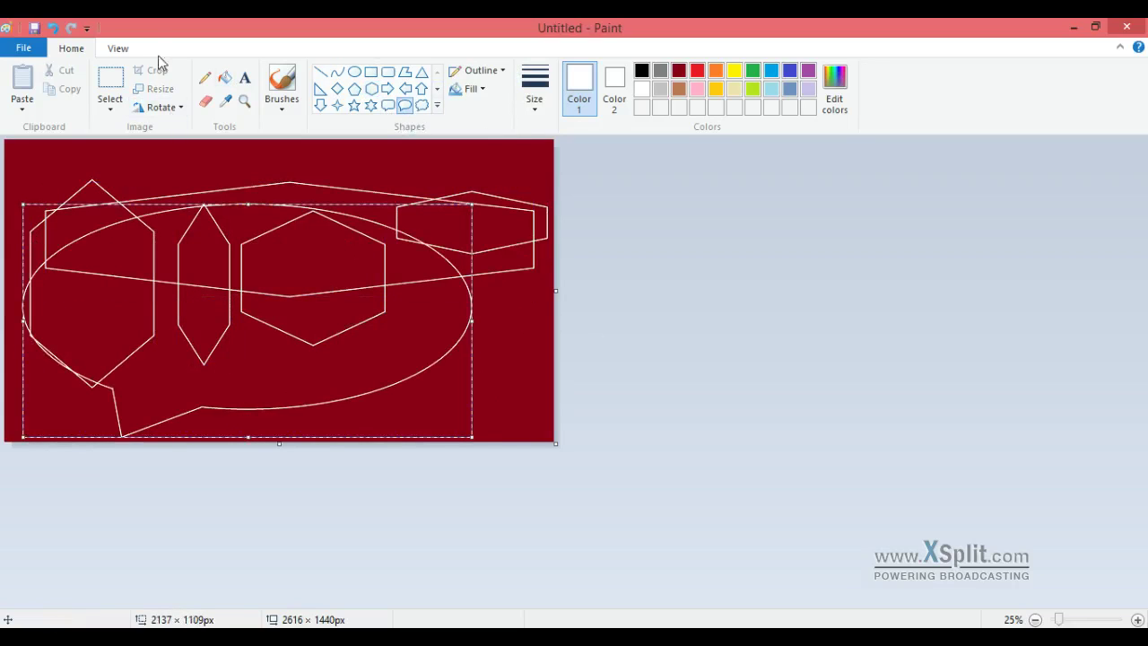
pyautogui.click(320, 89)
pyautogui.moveTo(148, 197); pyautogui.dragTo(676, 353)
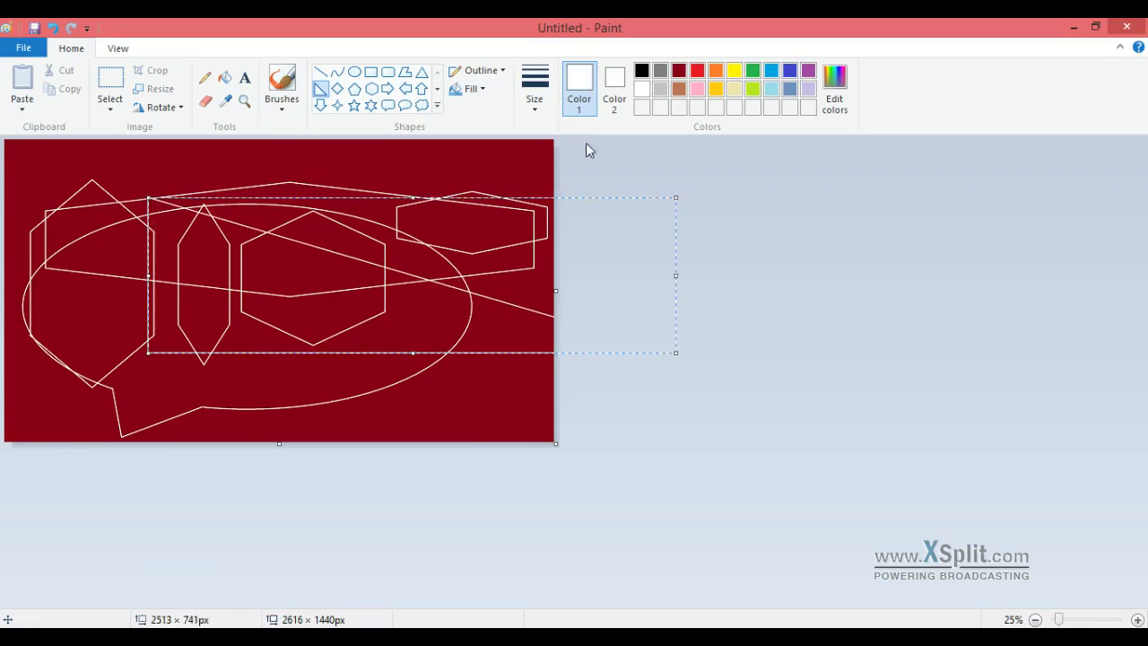
pyautogui.click(543, 404)
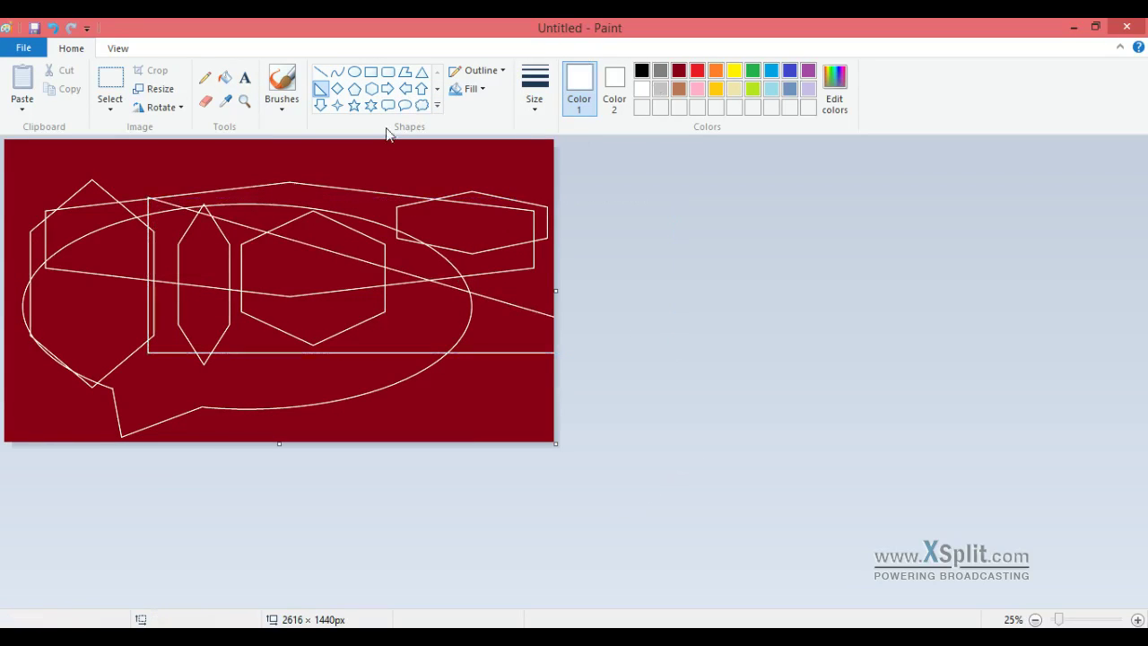
pyautogui.click(23, 49)
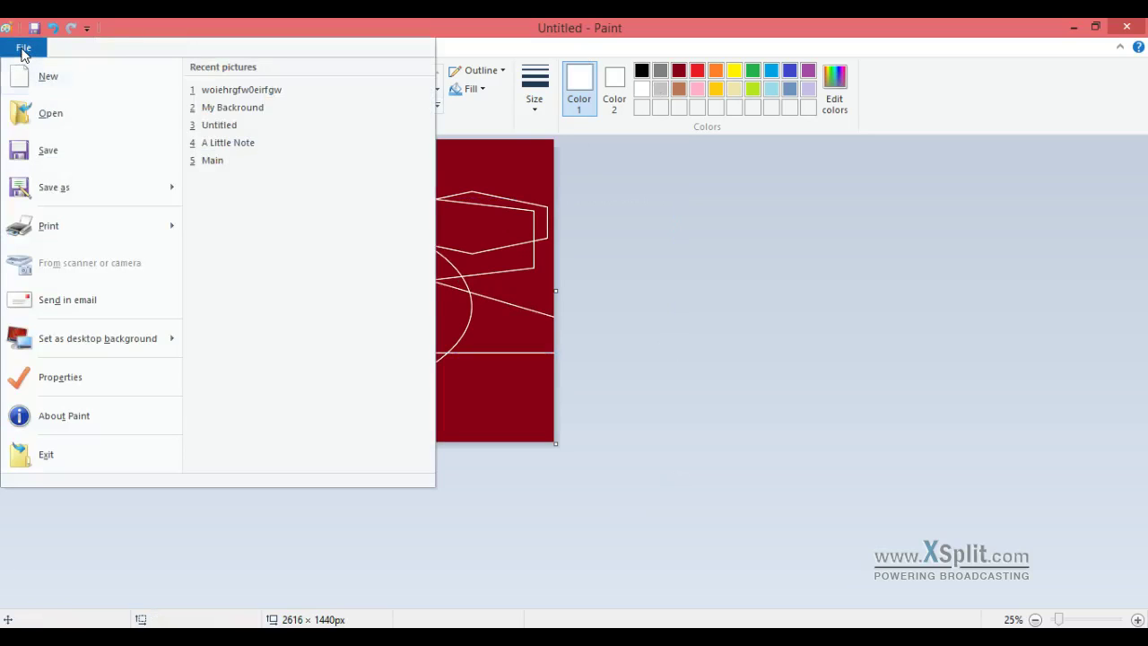
# Save the drawing as a PNG named 'swer[fouhwedufqwyuevfiawnmef' in Pictures.
pyautogui.click(81, 160)
pyautogui.click(251, 335)
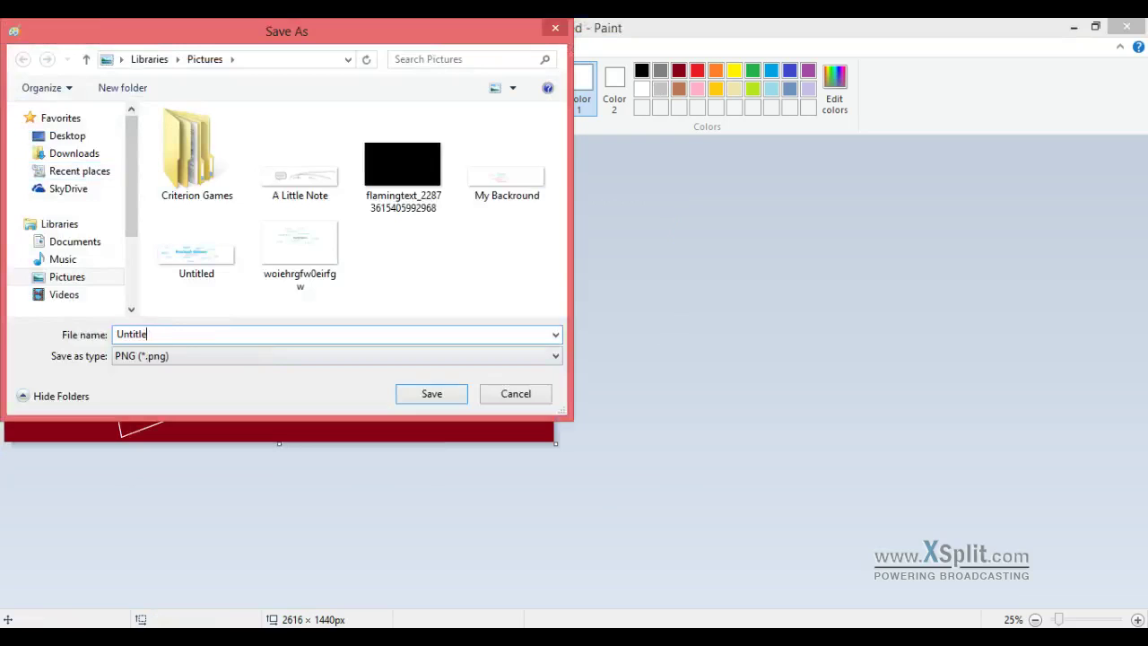
pyautogui.press('BackSpace')
pyautogui.press('BackSpace')
pyautogui.press('BackSpace')
pyautogui.press('BackSpace')
pyautogui.write('swer[fouhwedufqwyuevfiawnmef')
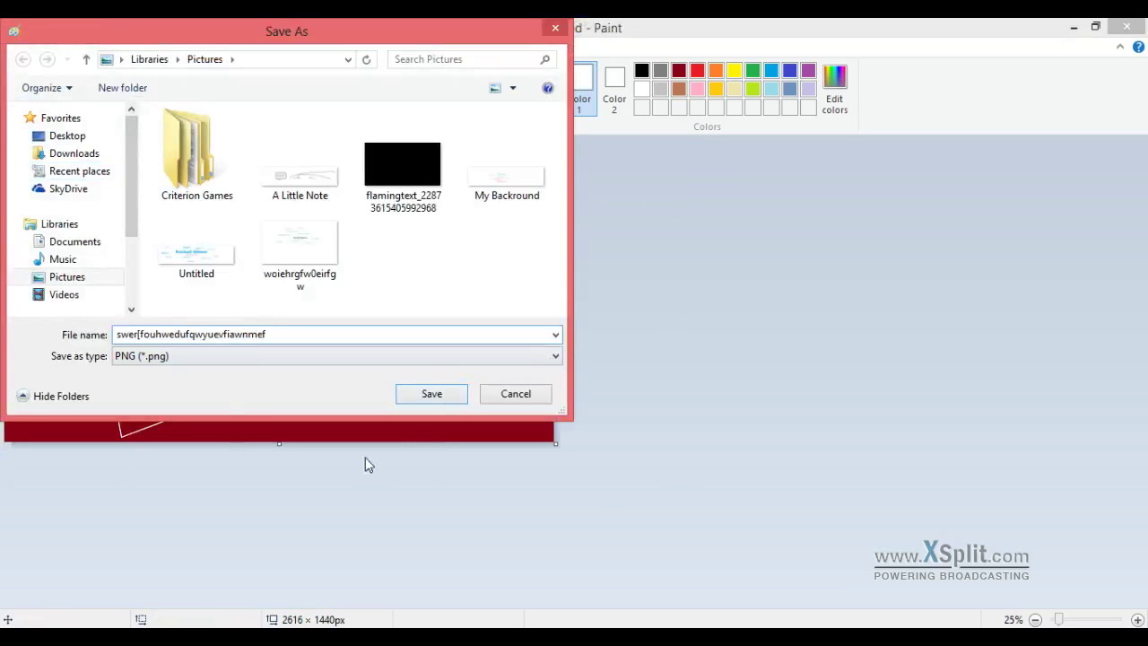
pyautogui.click(445, 394)
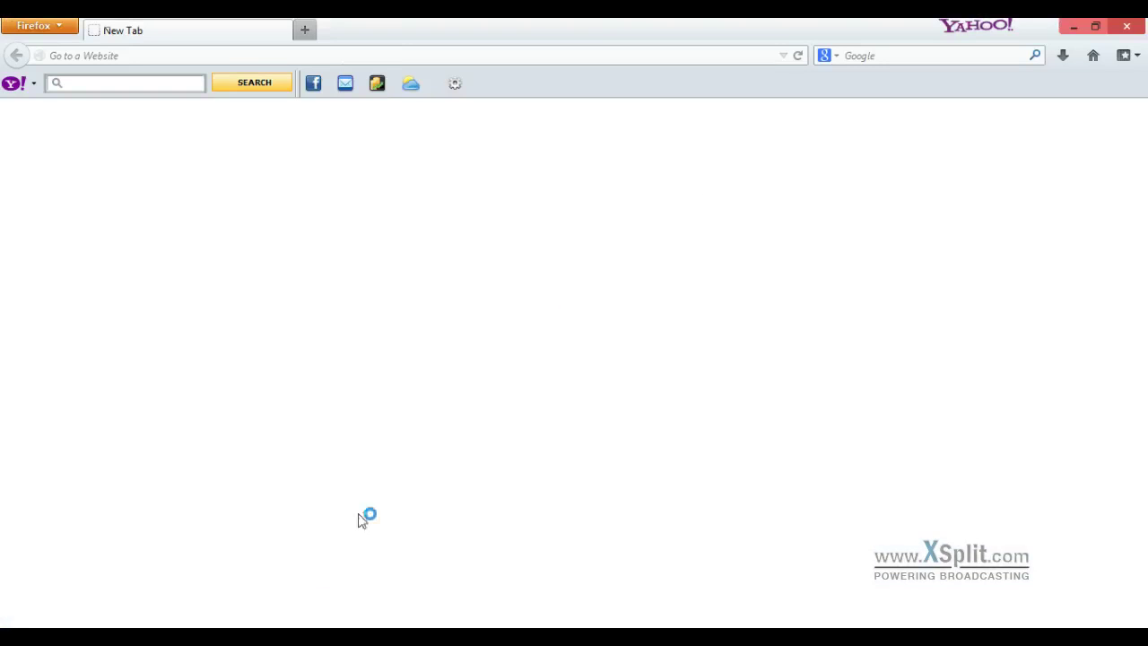
# In Firefox, enter 'you' in the address bar and go to the suggested YouTube page.
pyautogui.moveTo(1133, 31)
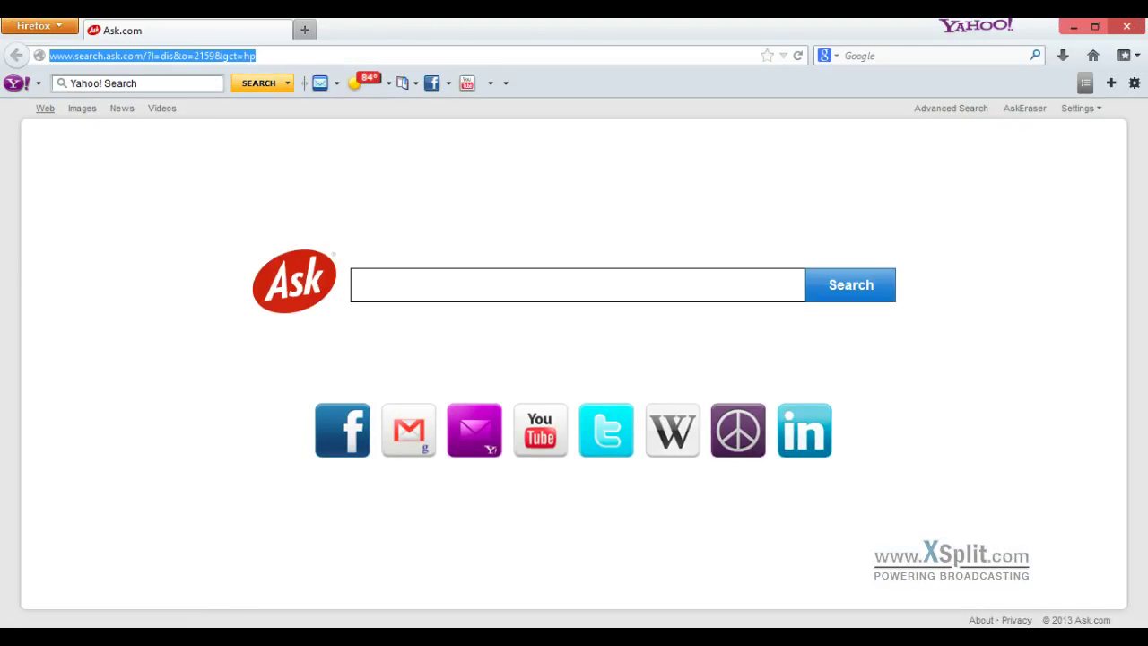
pyautogui.write('youtube.com/')
pyautogui.click(230, 93)
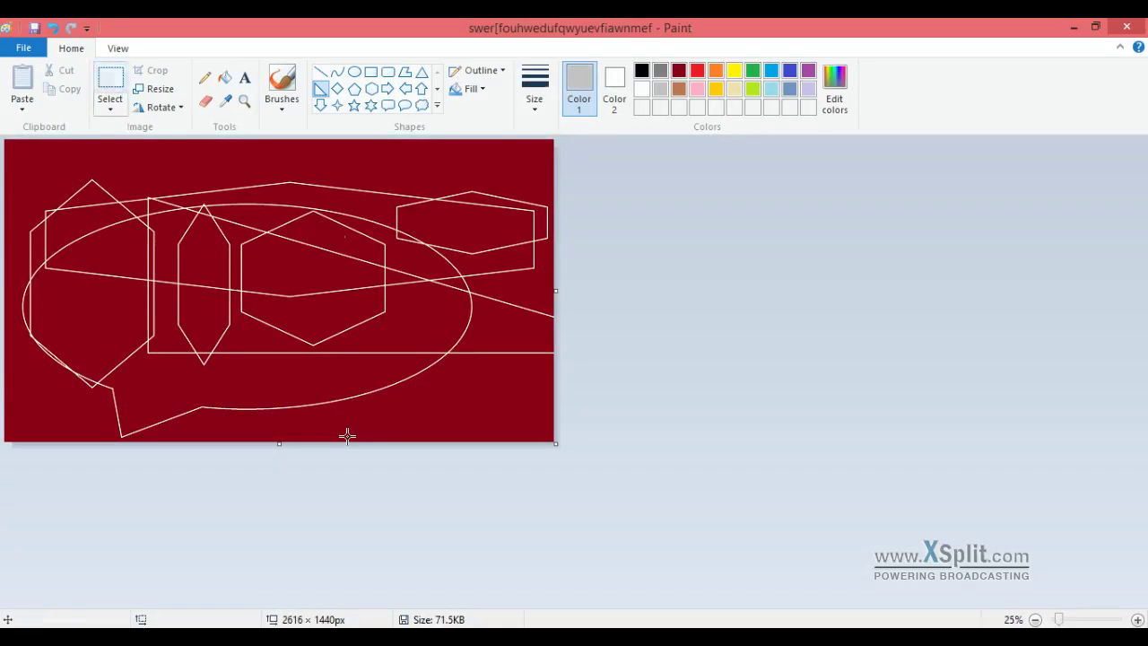
# Flood-fill the centre hexagon and every leftover red gap, notch and sliver in the oval callout light grey.
pyautogui.click(224, 77)
pyautogui.click(332, 259)
pyautogui.click(349, 310)
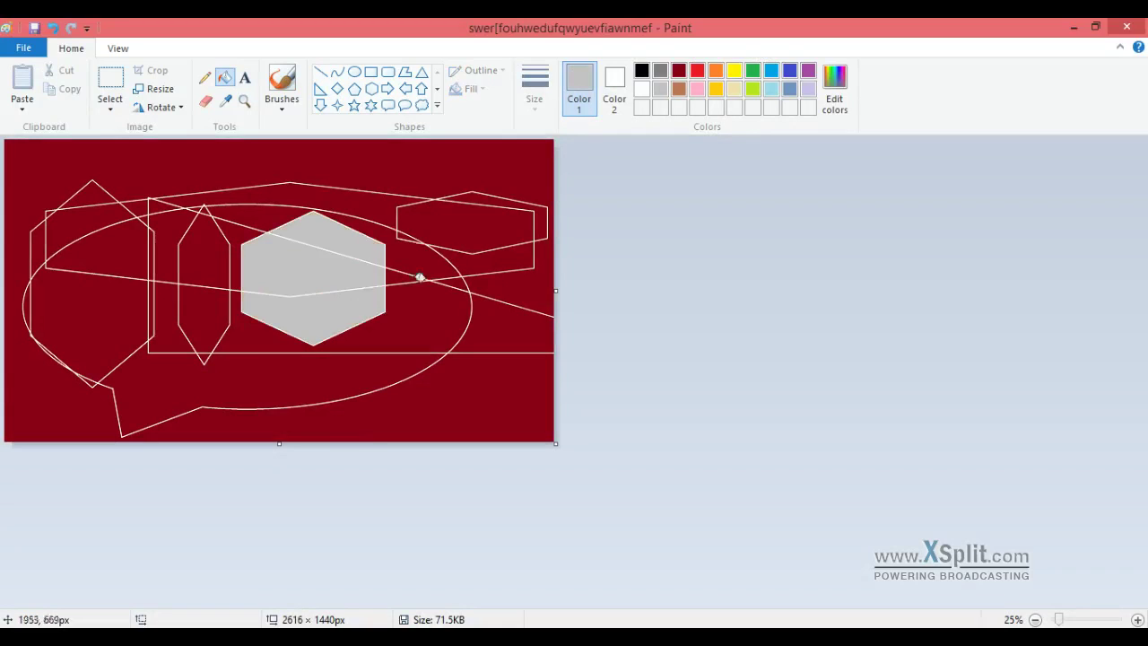
pyautogui.click(419, 278)
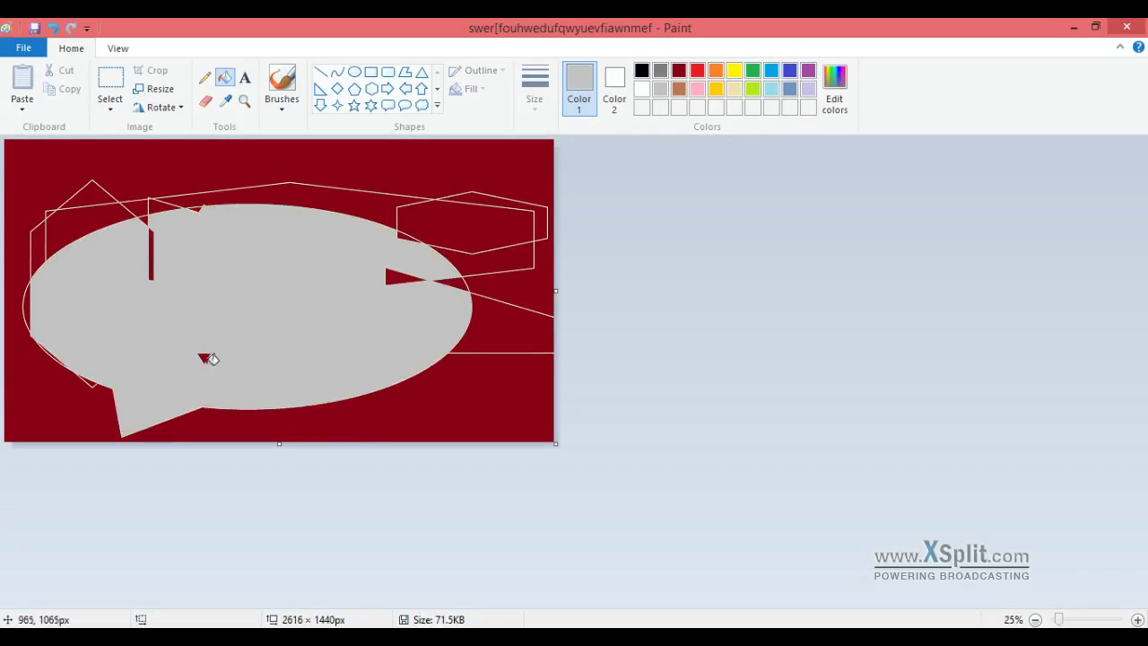
pyautogui.click(408, 276)
pyautogui.click(459, 280)
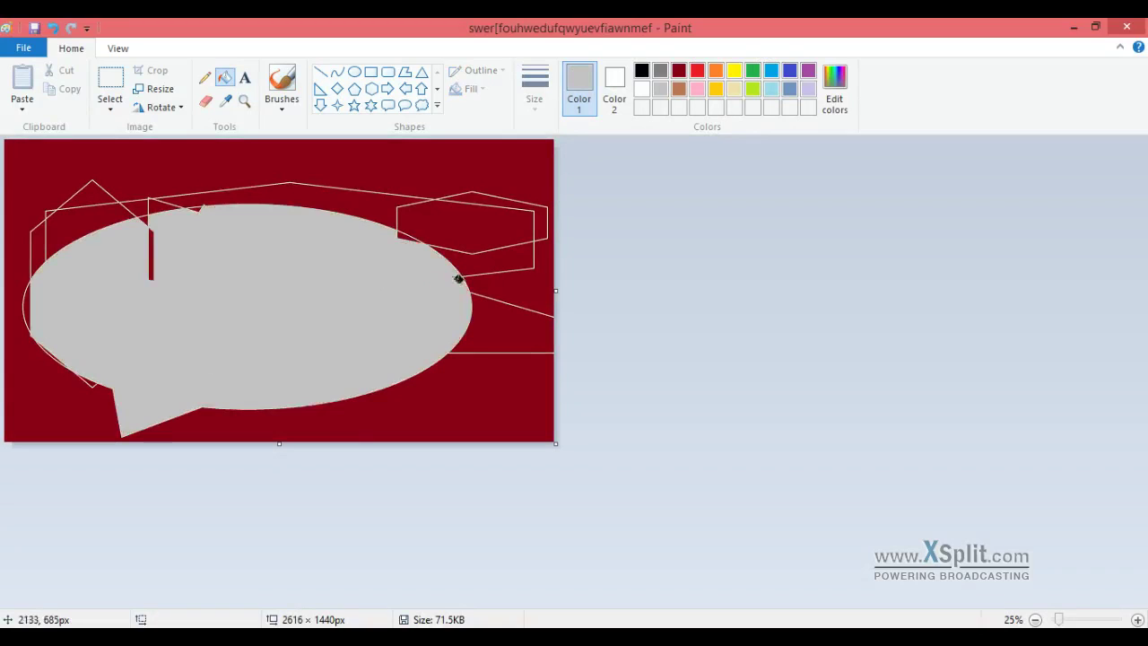
pyautogui.click(150, 249)
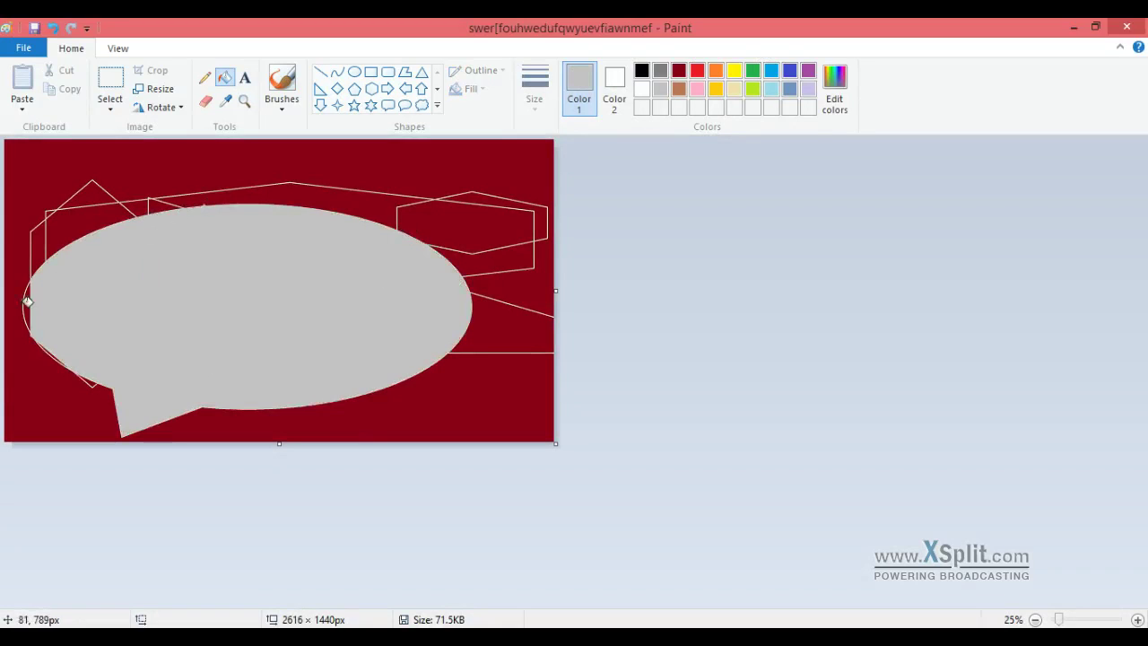
pyautogui.click(28, 302)
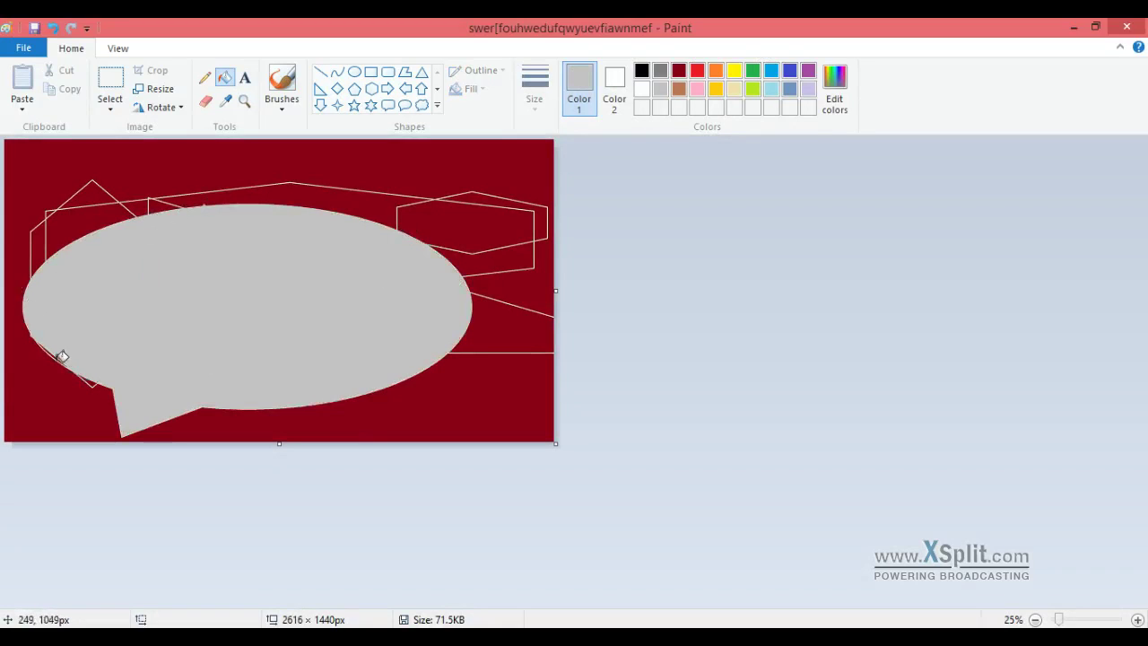
# Switch to the YouTube channel page and choose Edit channel art from the banner's pencil icon.
pyautogui.moveTo(7, 25)
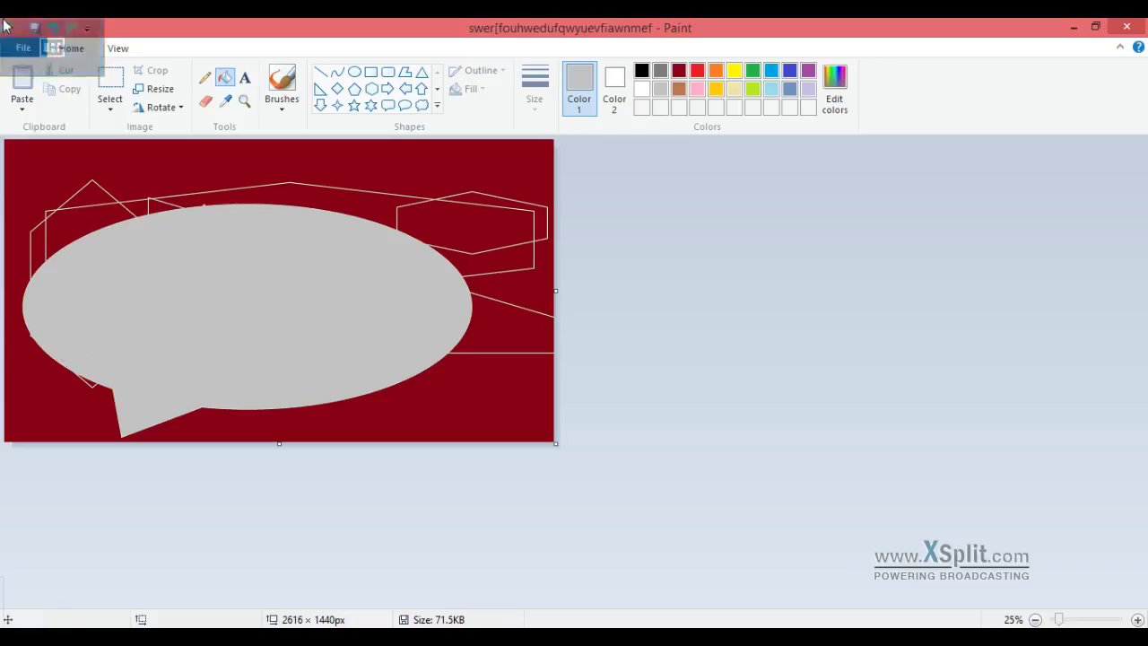
pyautogui.hotkey('alt', 'Tab')
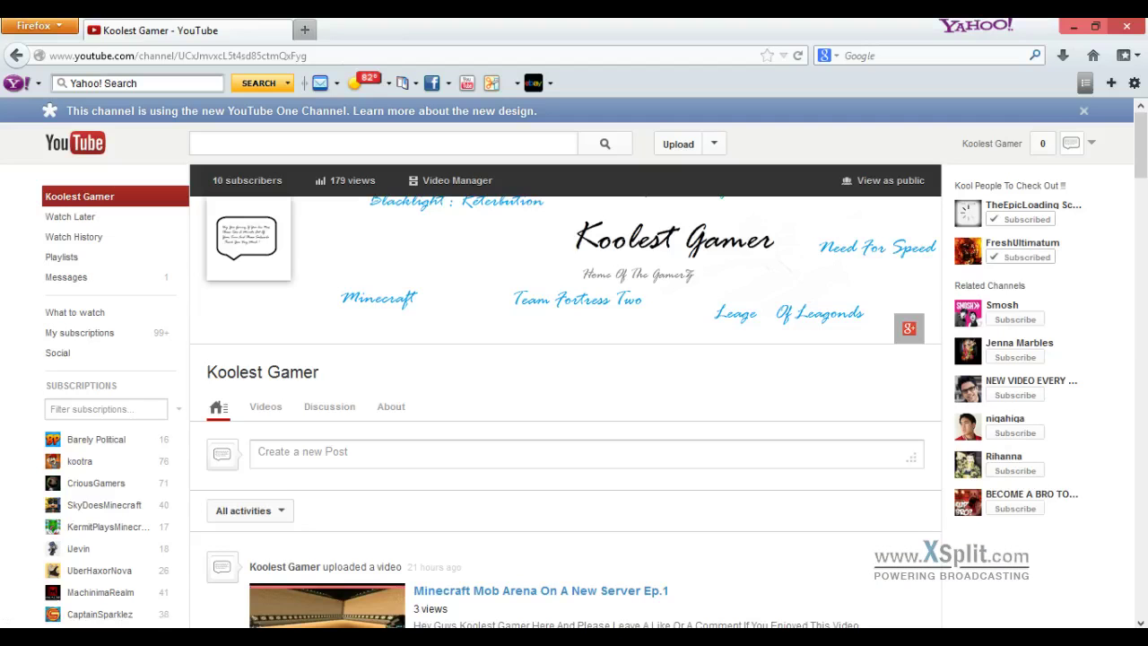
pyautogui.scroll(-4, 466, 372)
pyautogui.scroll(2, 454, 356)
pyautogui.scroll(-4, 454, 357)
pyautogui.scroll(6, 457, 354)
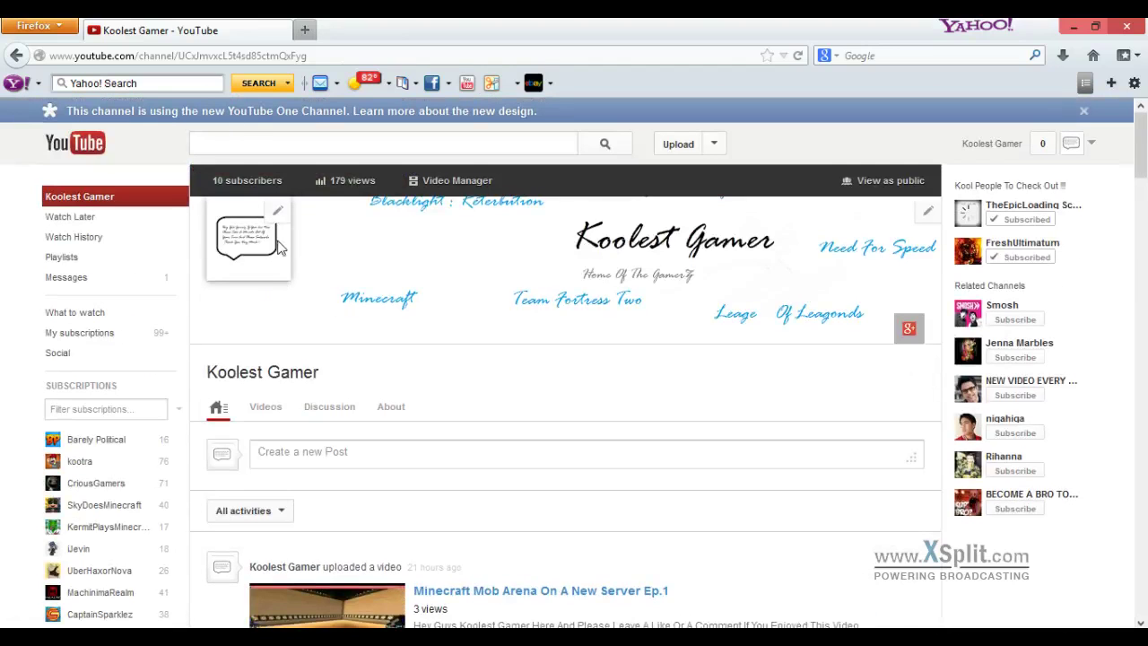
pyautogui.click(929, 214)
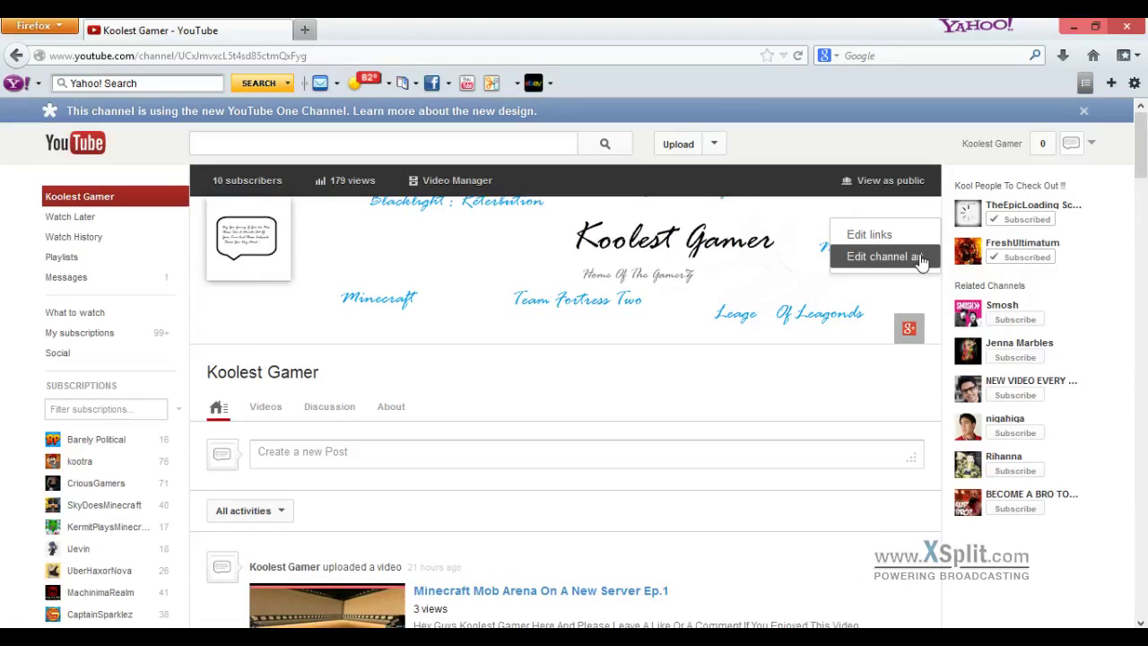
pyautogui.click(922, 260)
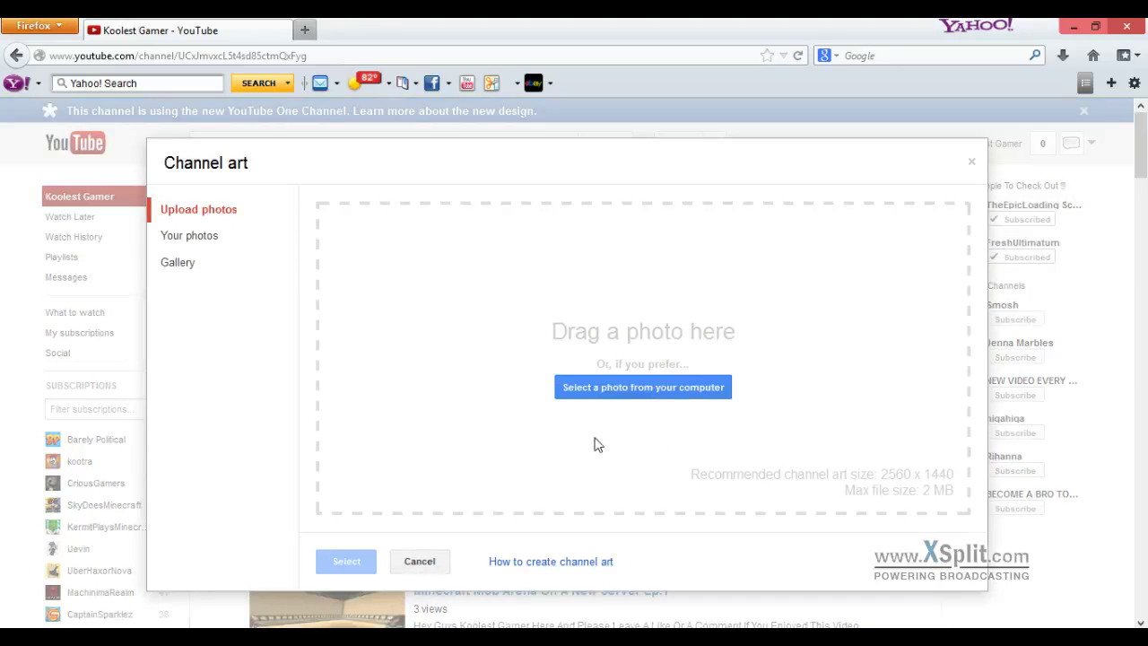
# Upload the banner PNG saved from Paint as the channel art image.
pyautogui.click(648, 396)
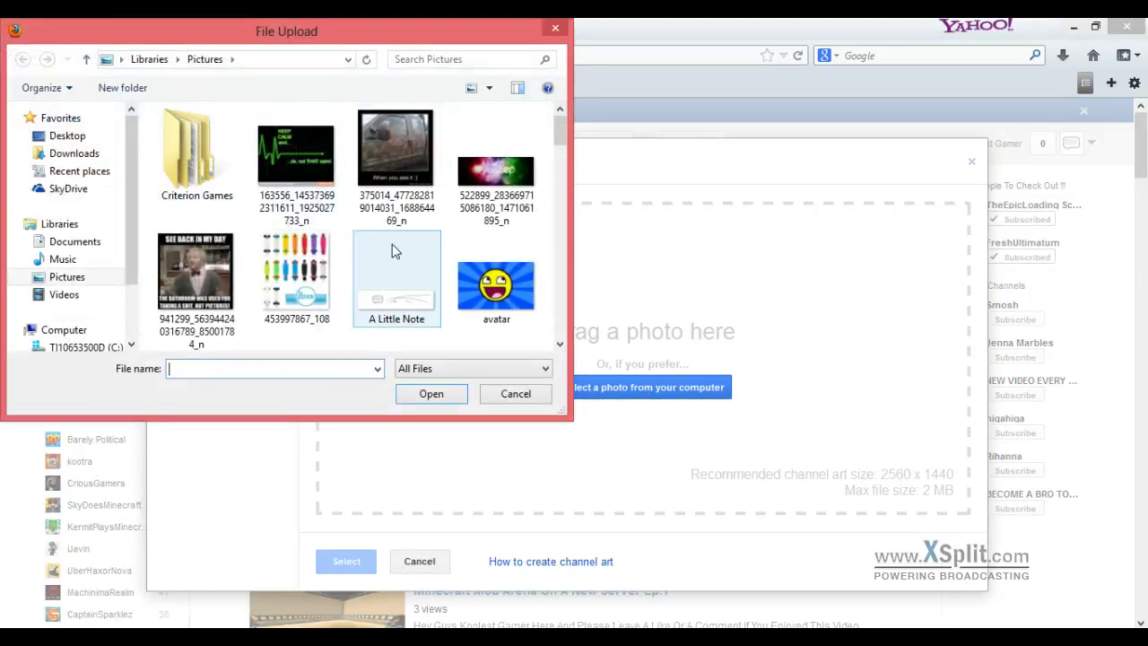
pyautogui.moveTo(559, 134); pyautogui.dragTo(565, 336)
pyautogui.click(397, 227)
pyautogui.click(427, 396)
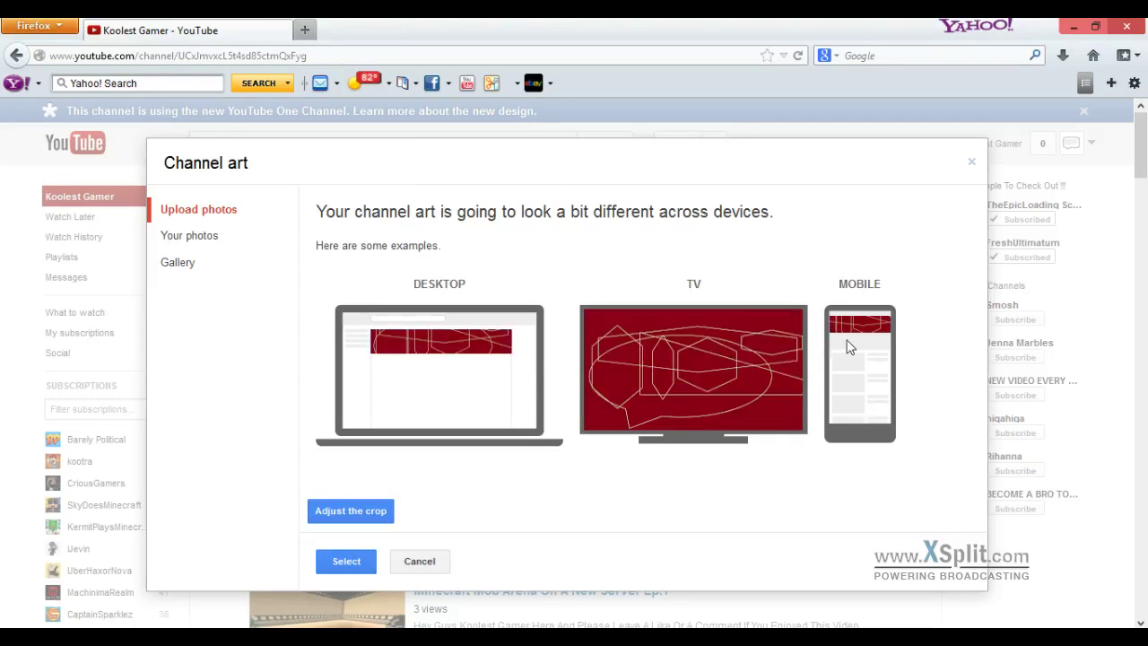
# Adjust the crop box to the banner's lower-right area, trimming left and top, and apply it.
pyautogui.click(353, 518)
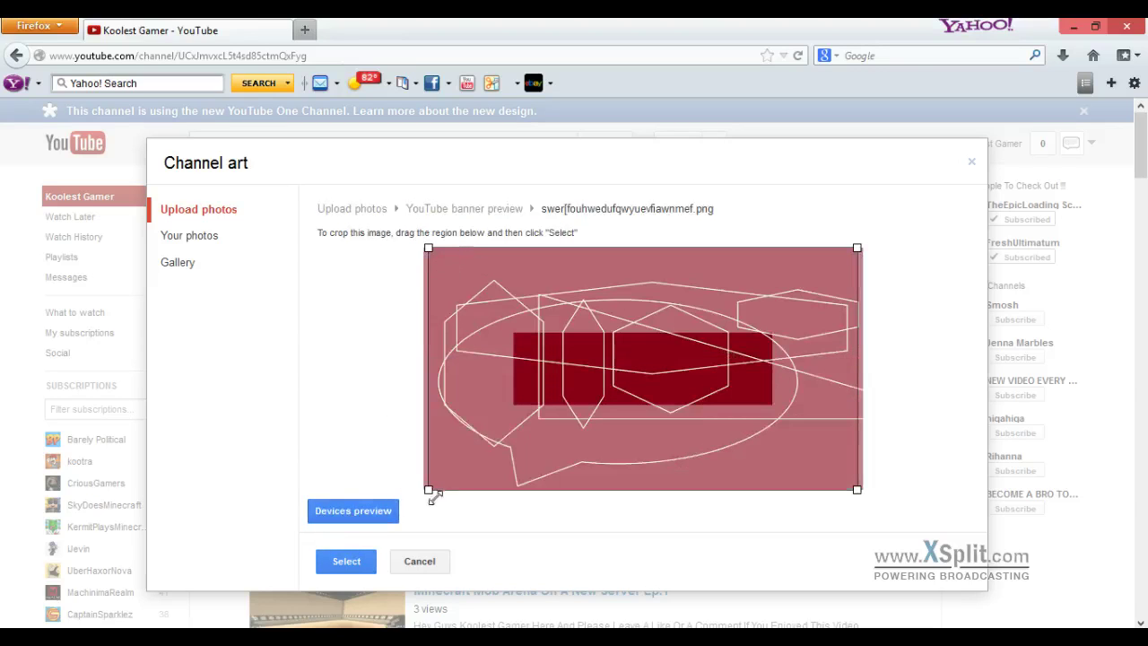
pyautogui.moveTo(428, 489); pyautogui.dragTo(505, 446)
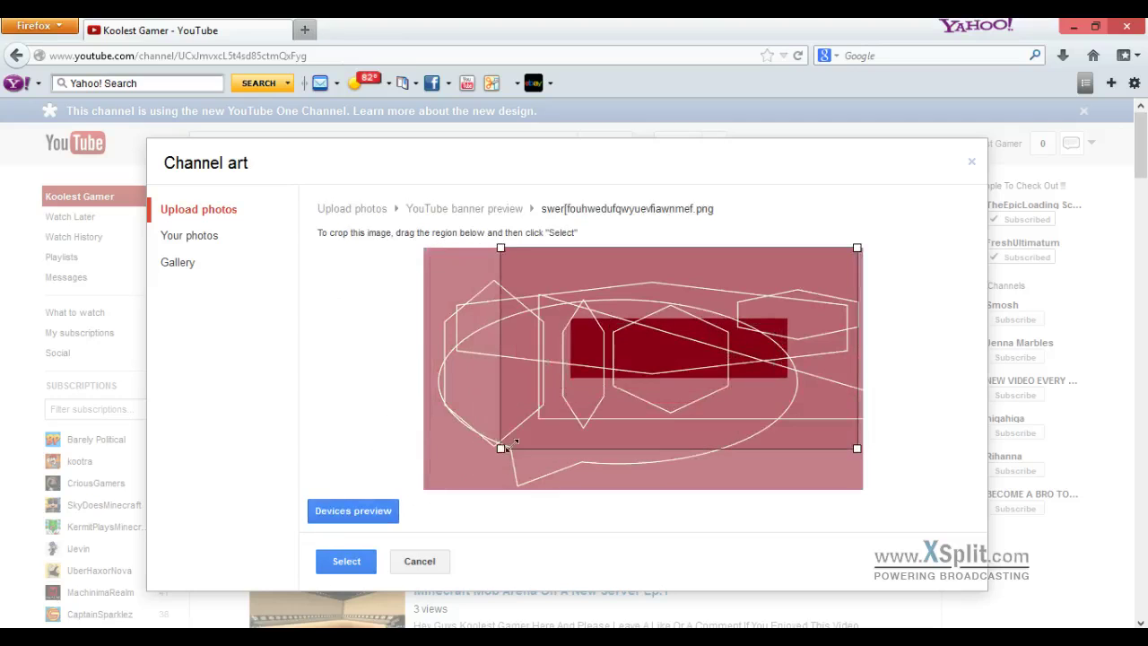
pyautogui.moveTo(610, 367); pyautogui.dragTo(675, 387)
pyautogui.moveTo(817, 447); pyautogui.dragTo(886, 458)
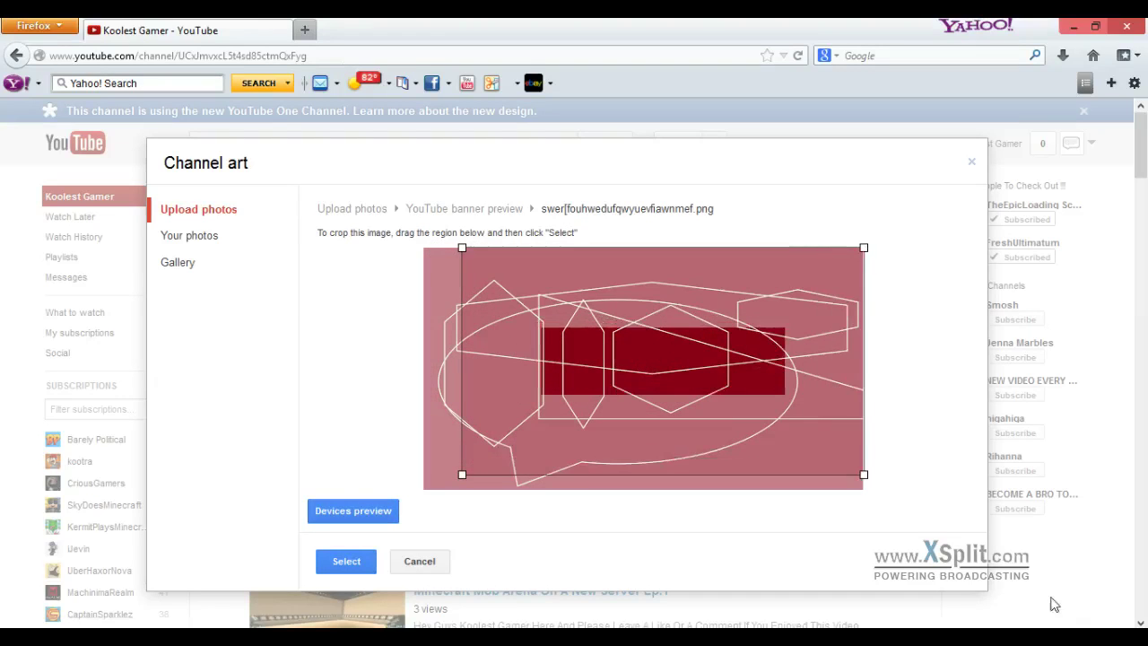
pyautogui.moveTo(461, 473); pyautogui.dragTo(304, 525)
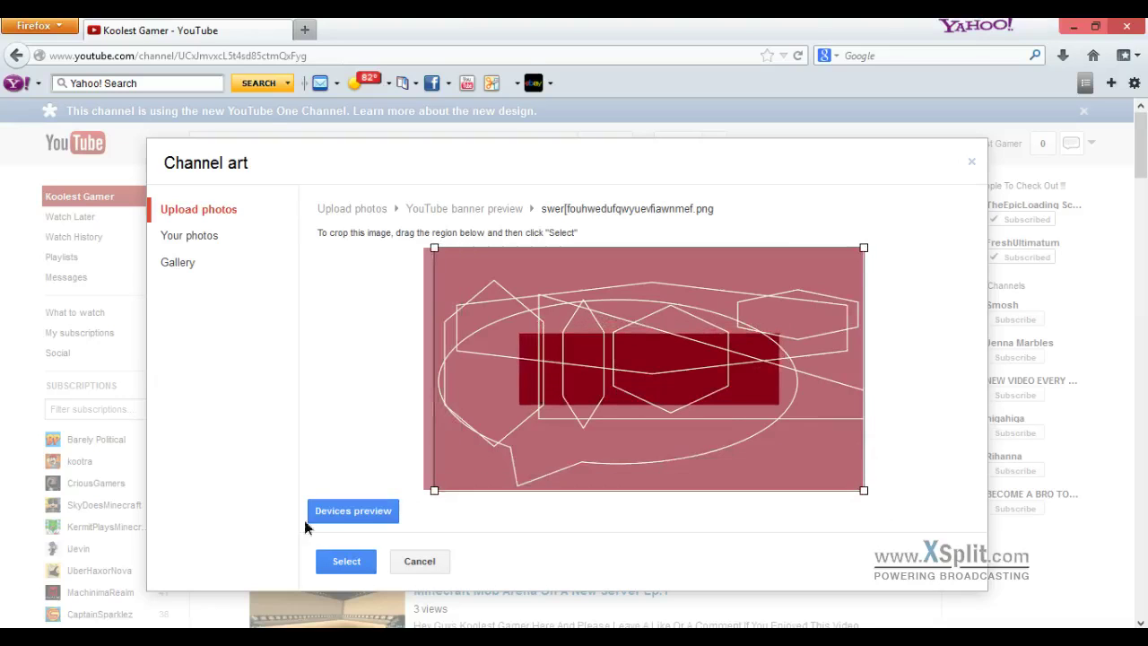
pyautogui.moveTo(666, 343); pyautogui.dragTo(725, 371)
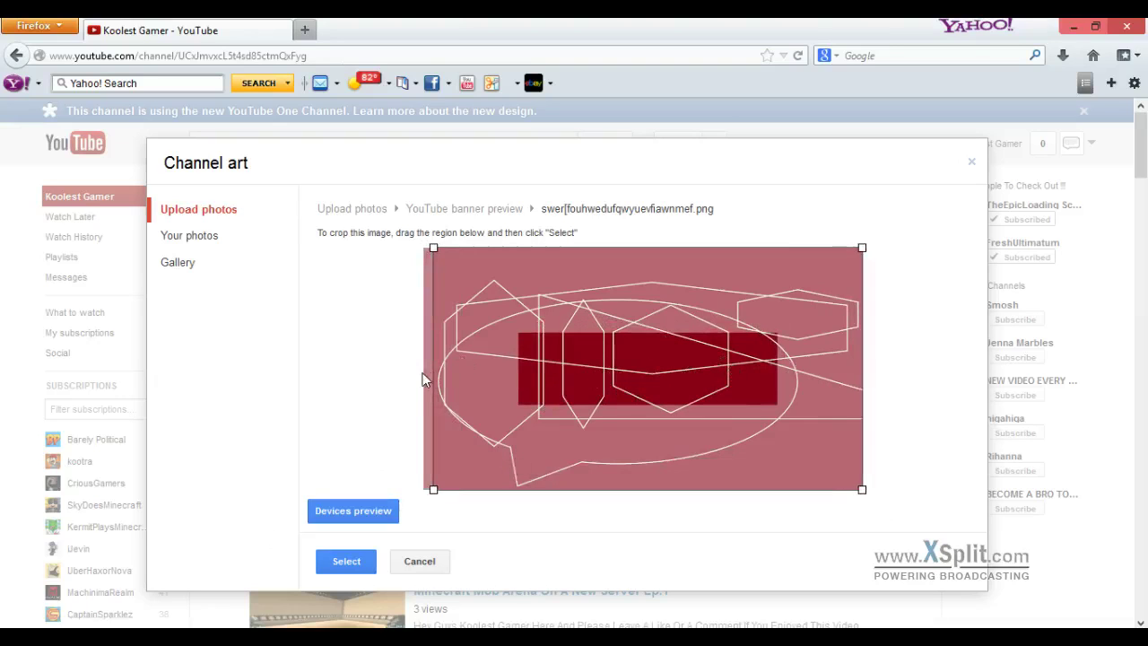
pyautogui.moveTo(436, 249); pyautogui.dragTo(470, 268)
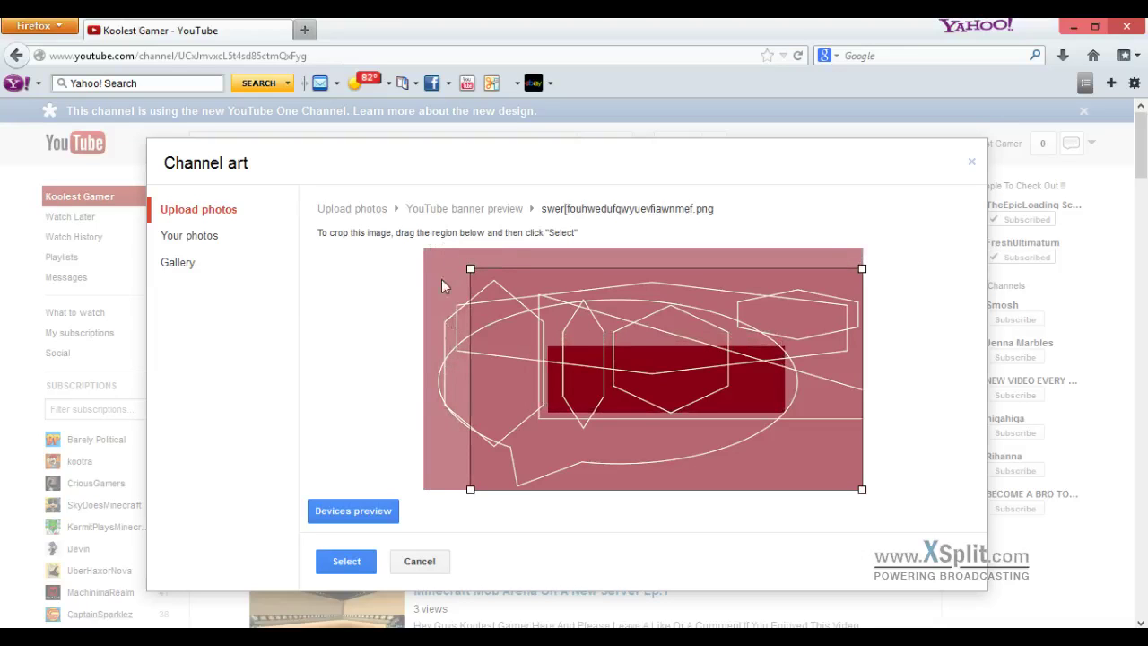
pyautogui.click(346, 561)
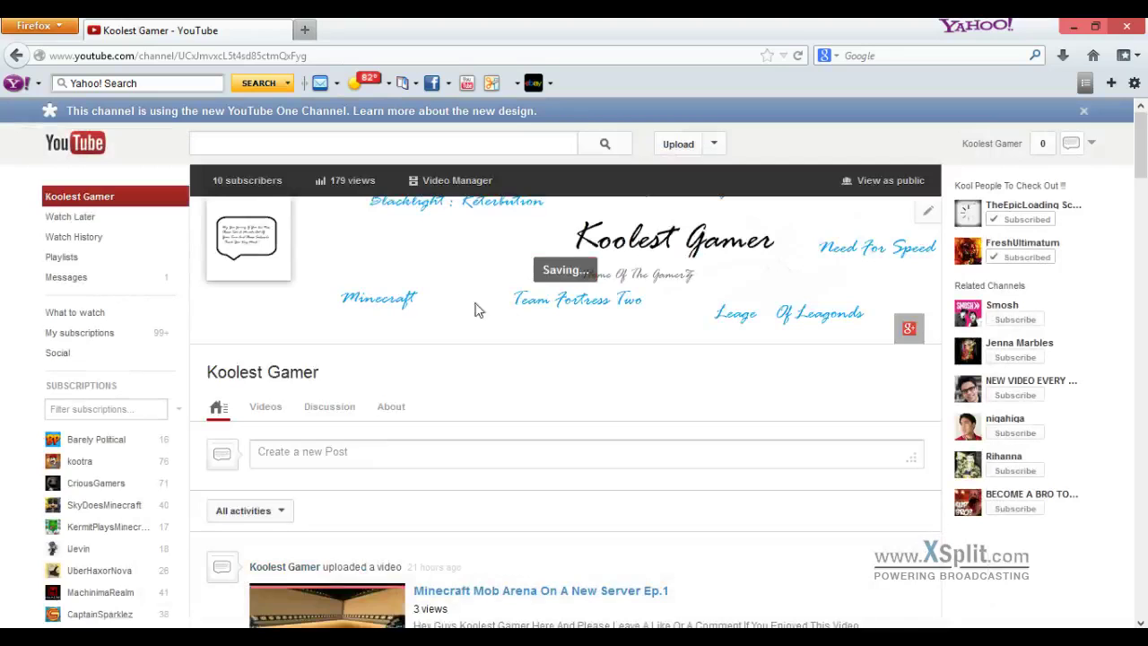